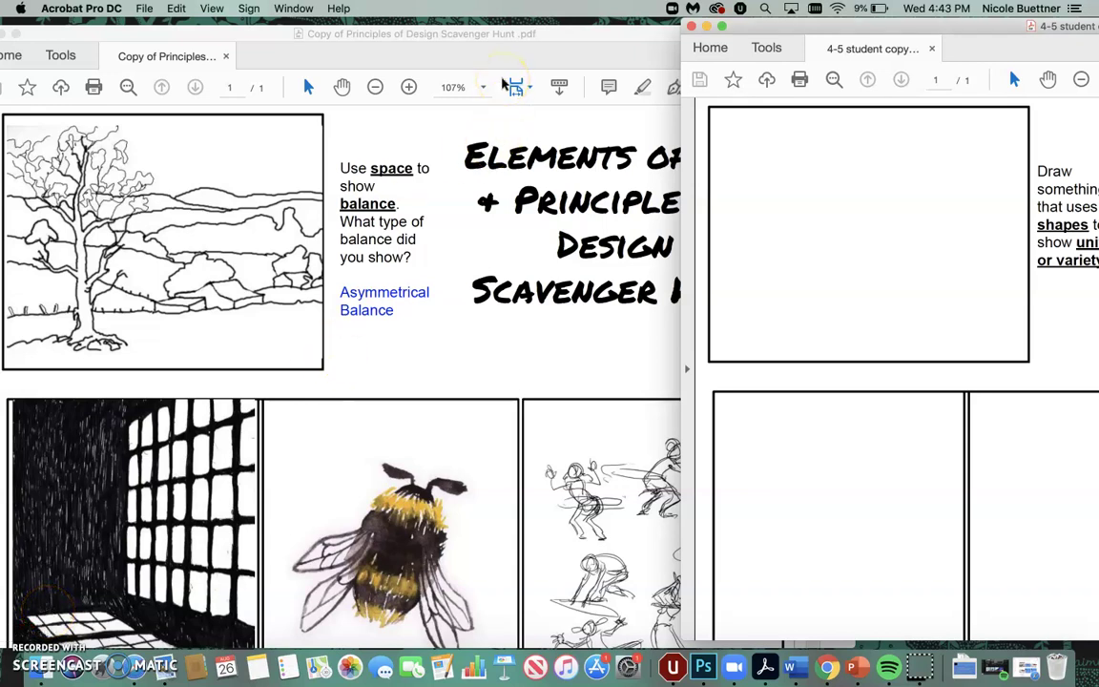
# Step: Raise the completed scavenger hunt window and nudge it slightly to the right
pyautogui.click(589, 33)
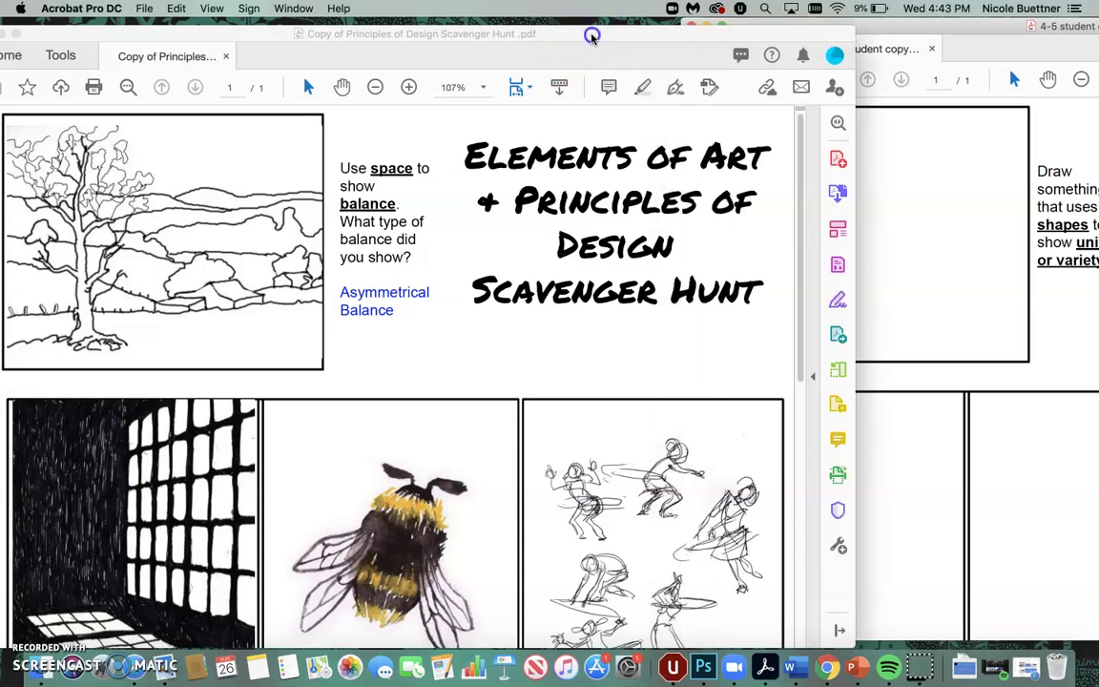
pyautogui.moveTo(591, 31); pyautogui.dragTo(616, 21)
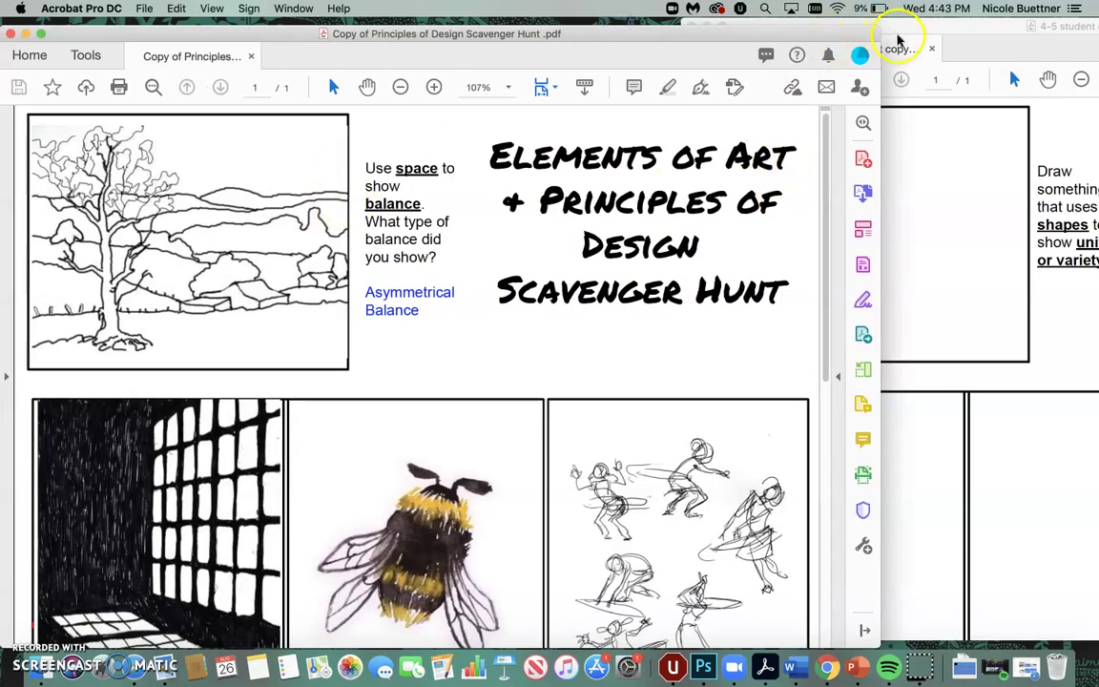
# Step: Drag the blank student template window to the front, to the left of the completed copy
pyautogui.moveTo(899, 43)
pyautogui.mouseDown()
pyautogui.moveTo(417, 59)
pyautogui.moveTo(491, 59)
pyautogui.mouseUp()
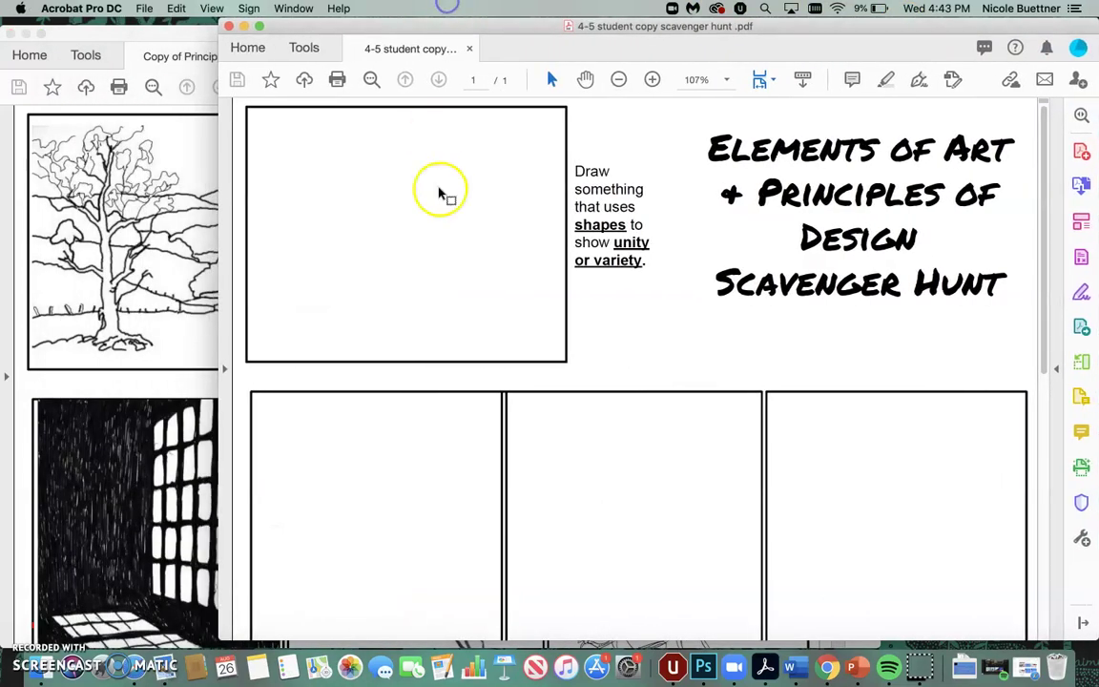
pyautogui.scroll(-2, 426, 220)
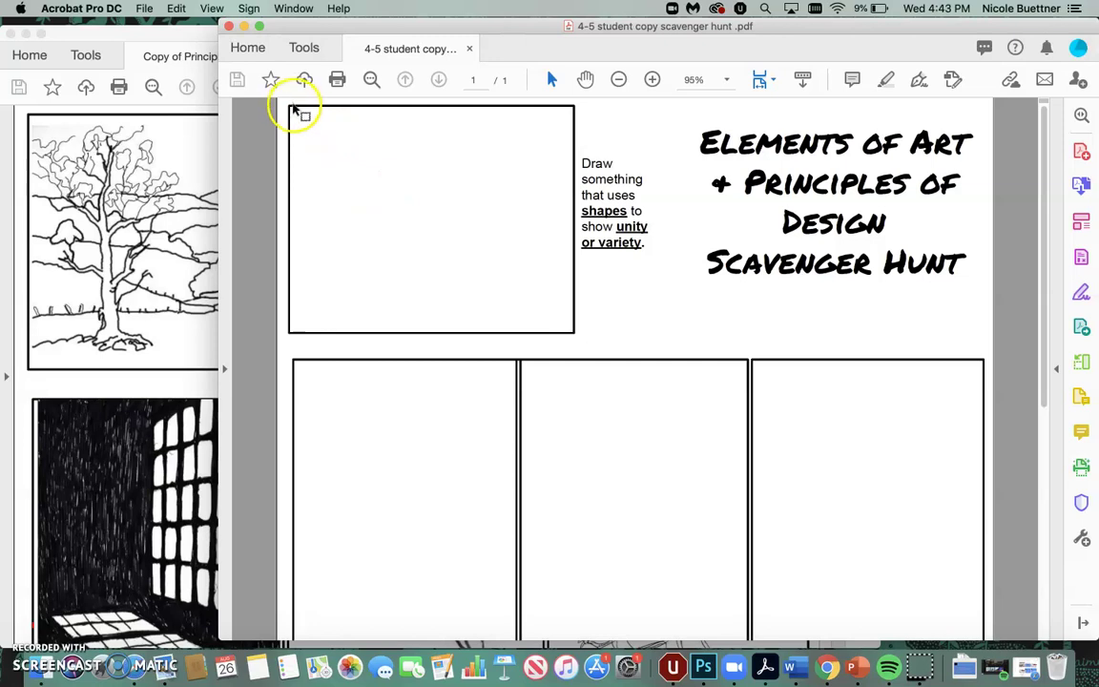
pyautogui.scroll(-2, 608, 255)
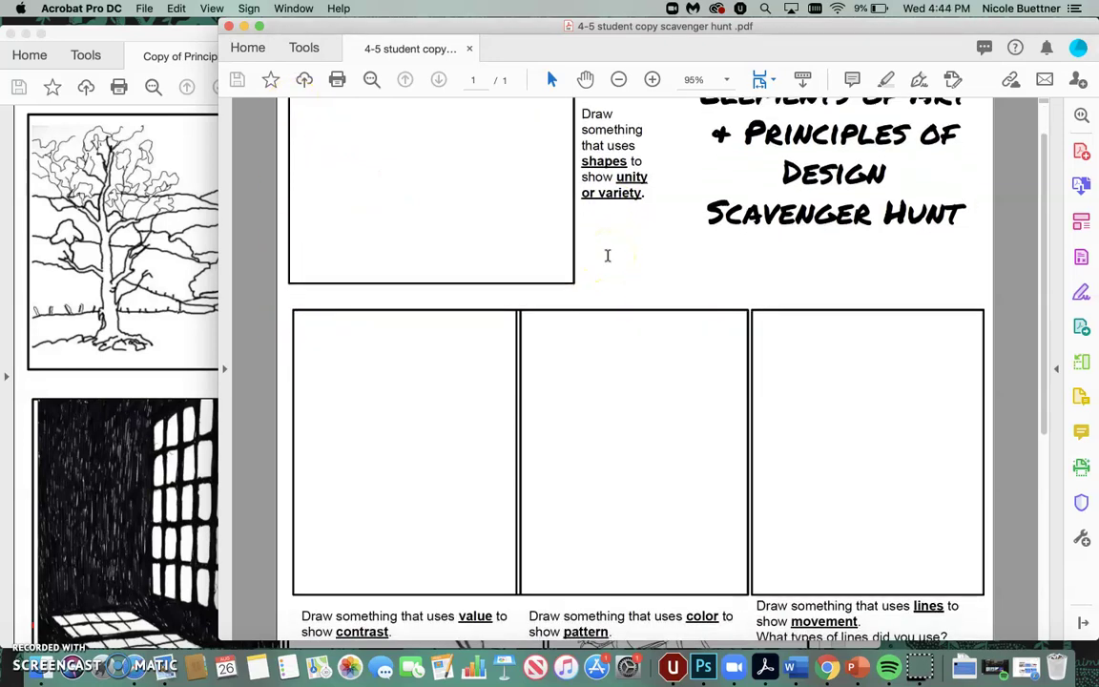
pyautogui.scroll(-2, 607, 256)
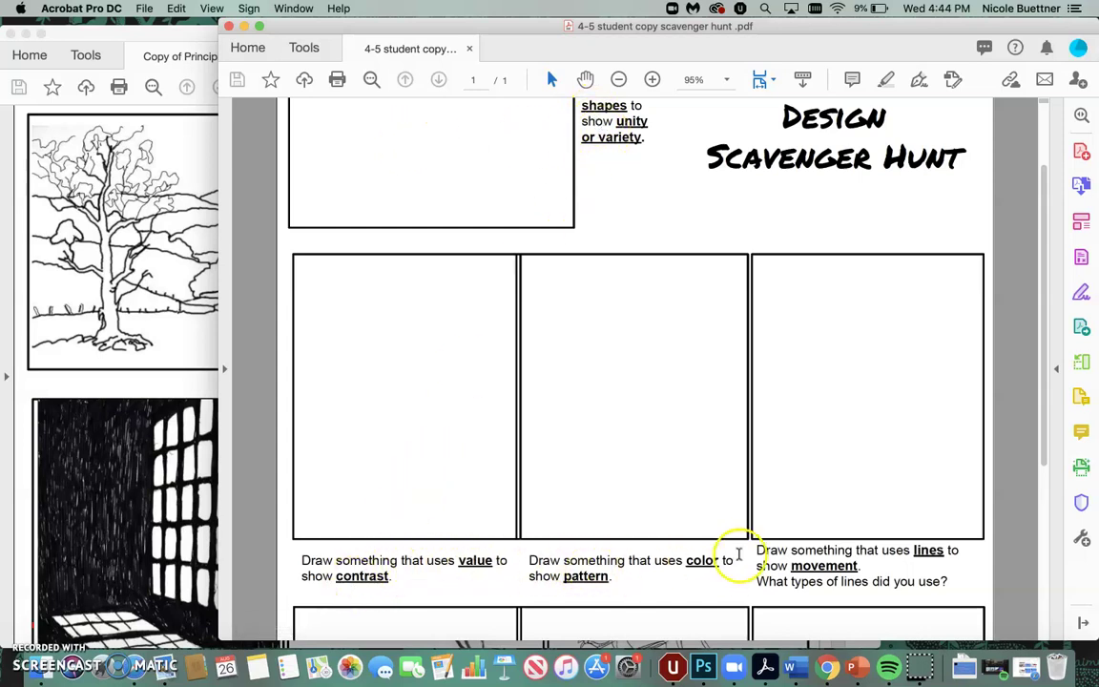
# Step: Bring the Copy of Principles of Design Scavenger Hunt window back to the front
pyautogui.click(202, 36)
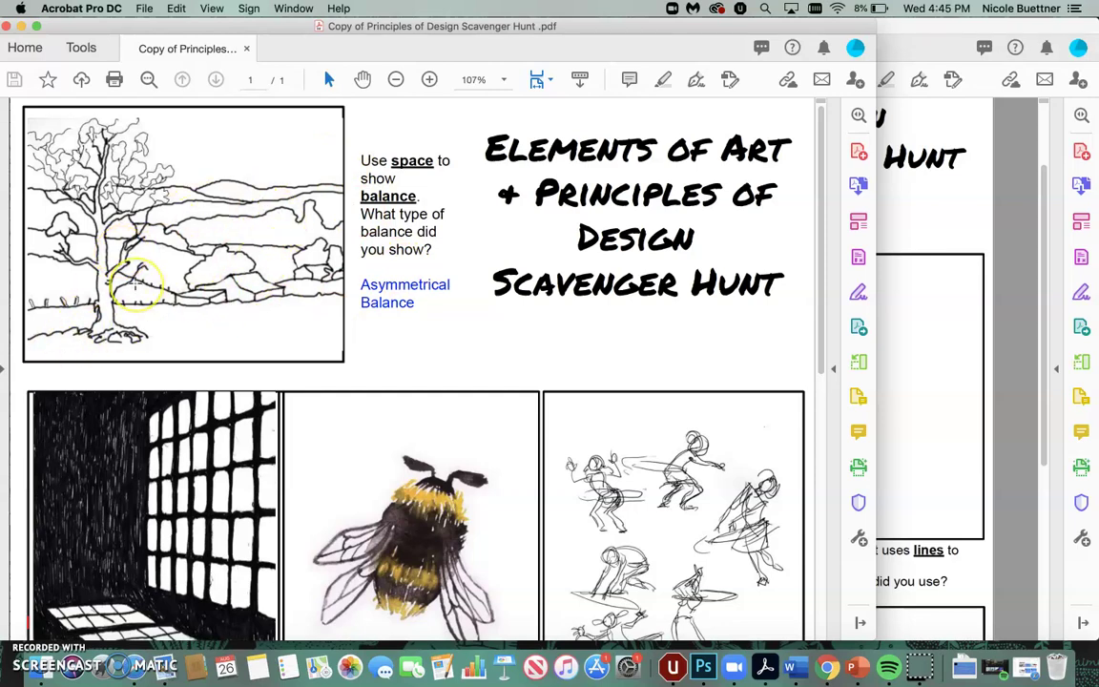
pyautogui.scroll(-5, 136, 286)
pyautogui.scroll(-3, 136, 286)
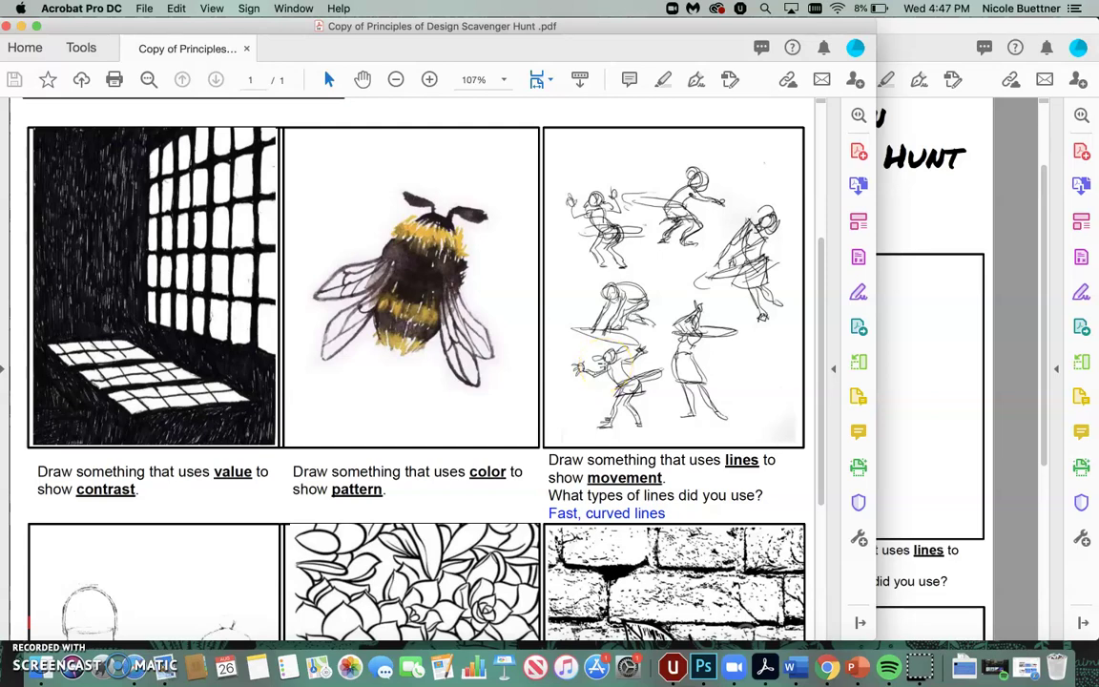
pyautogui.scroll(5, 567, 315)
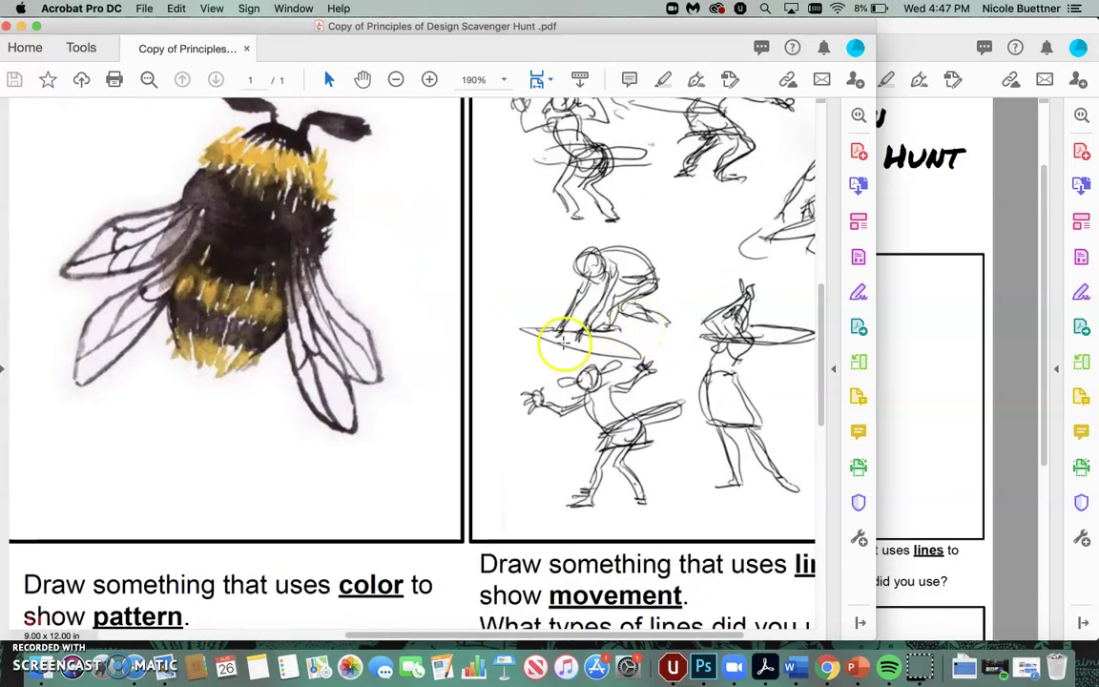
pyautogui.hscroll(4, 572, 343)
pyautogui.scroll(3, 591, 352)
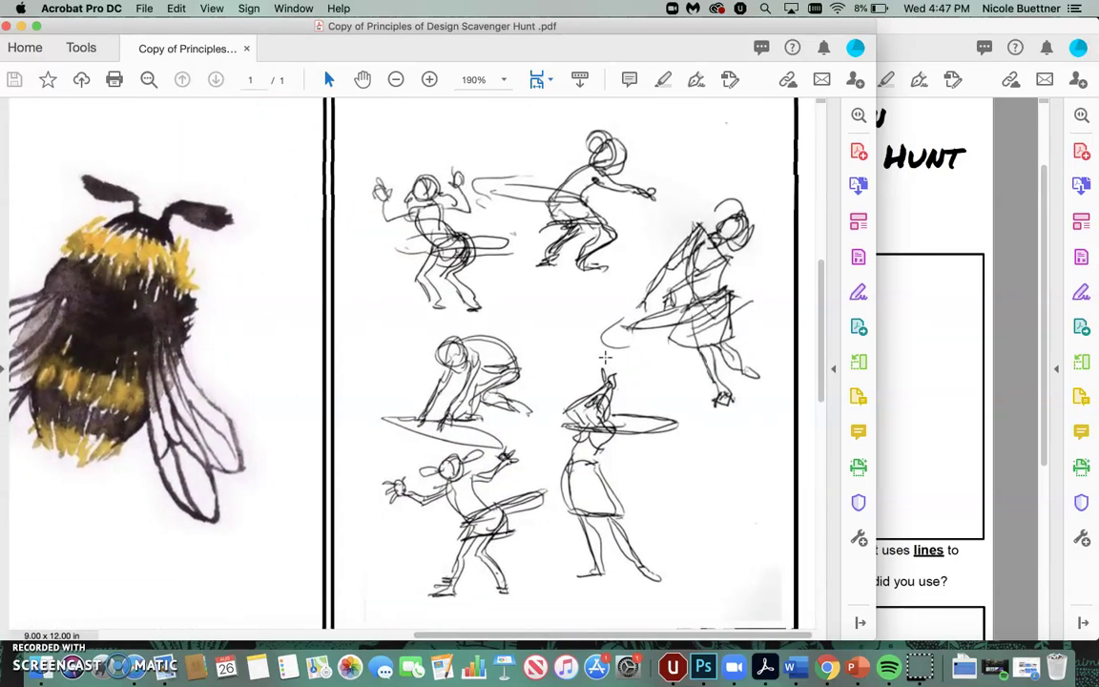
pyautogui.scroll(2, 605, 357)
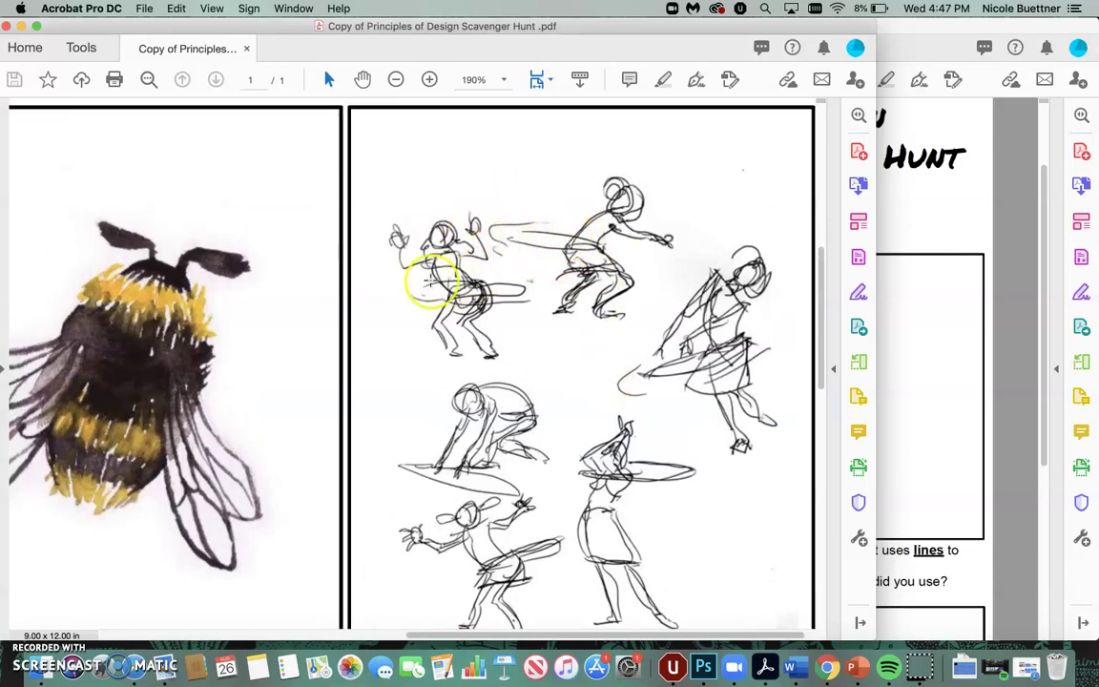
# Step: Pan the completed worksheet to frame all six hula-hoop gesture figures beside the bee
pyautogui.moveTo(419, 284); pyautogui.dragTo(458, 277)
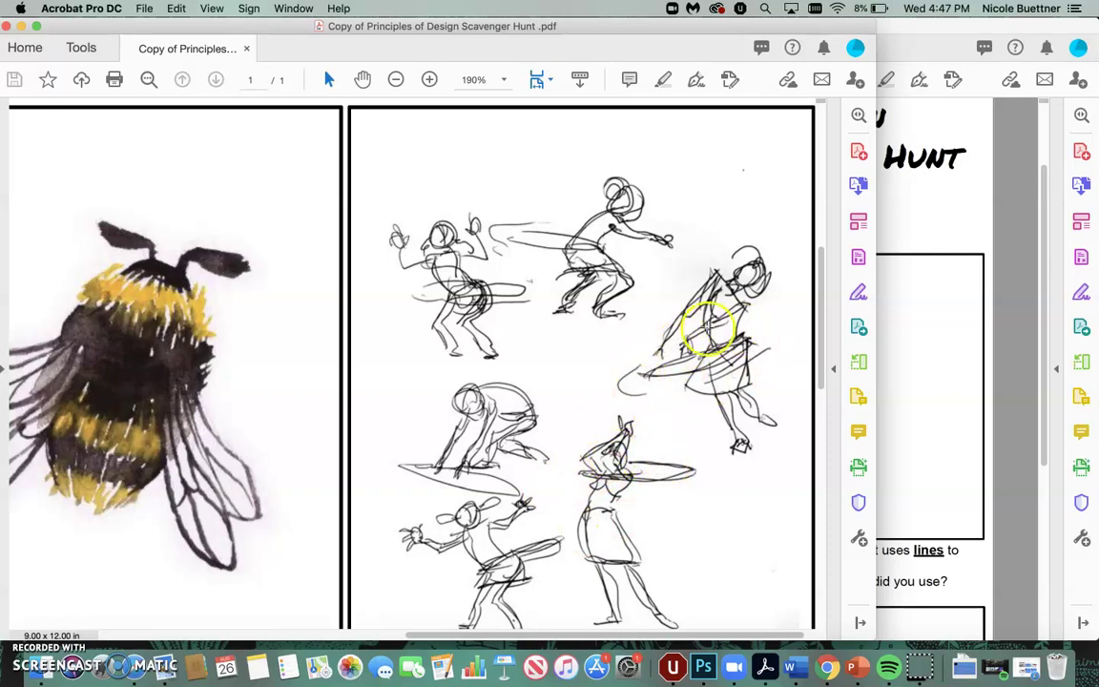
pyautogui.scroll(-5, 611, 394)
pyautogui.scroll(-5, 610, 394)
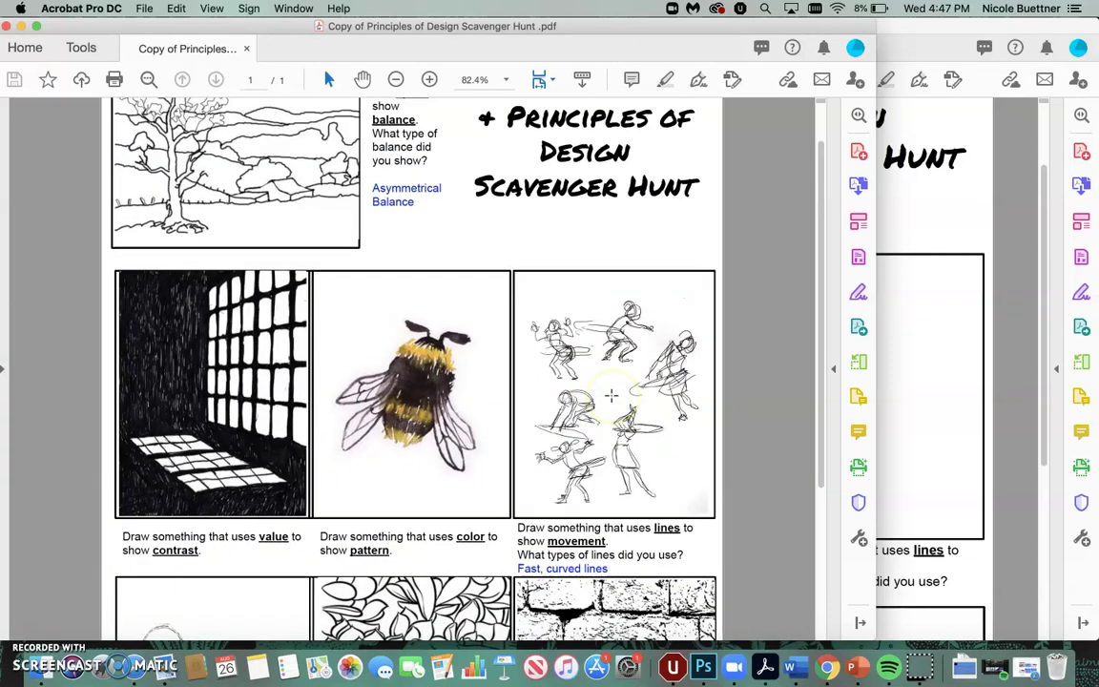
pyautogui.scroll(-2, 610, 394)
pyautogui.scroll(-3, 610, 394)
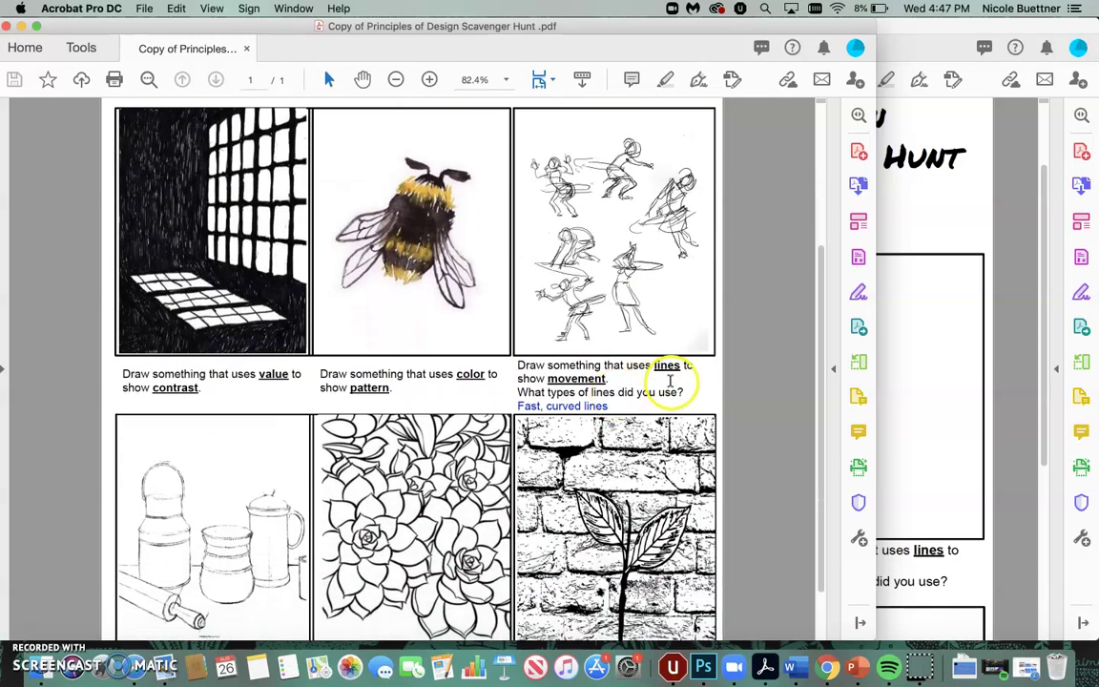
pyautogui.scroll(-2, 610, 377)
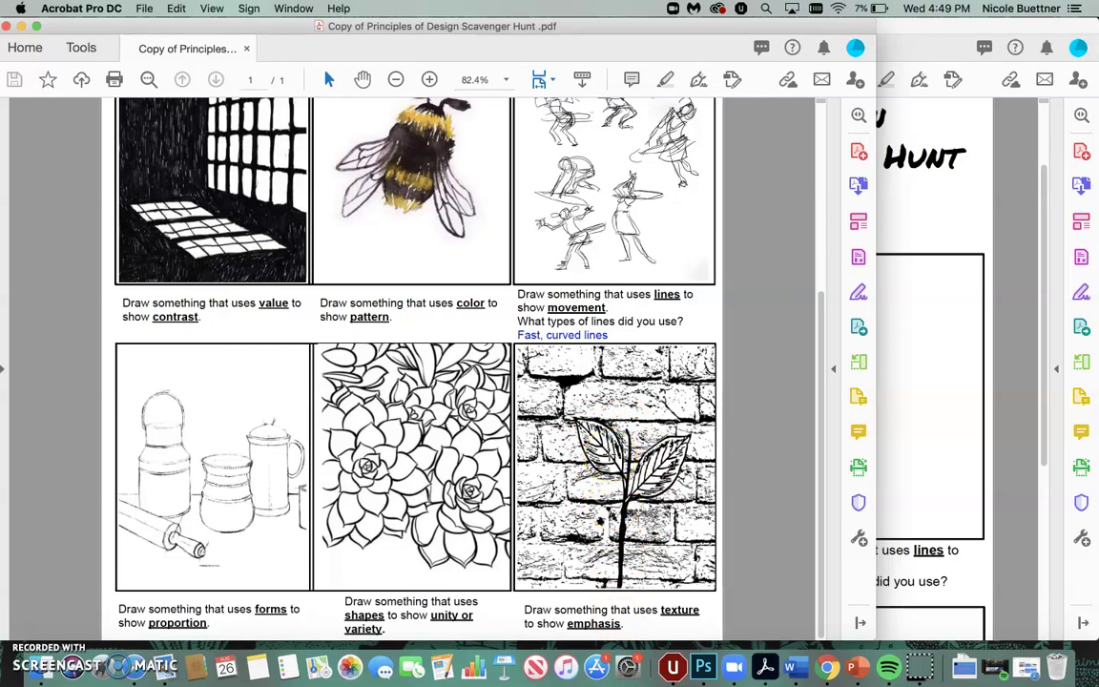
pyautogui.scroll(5, 360, 210)
pyautogui.scroll(3, 382, 220)
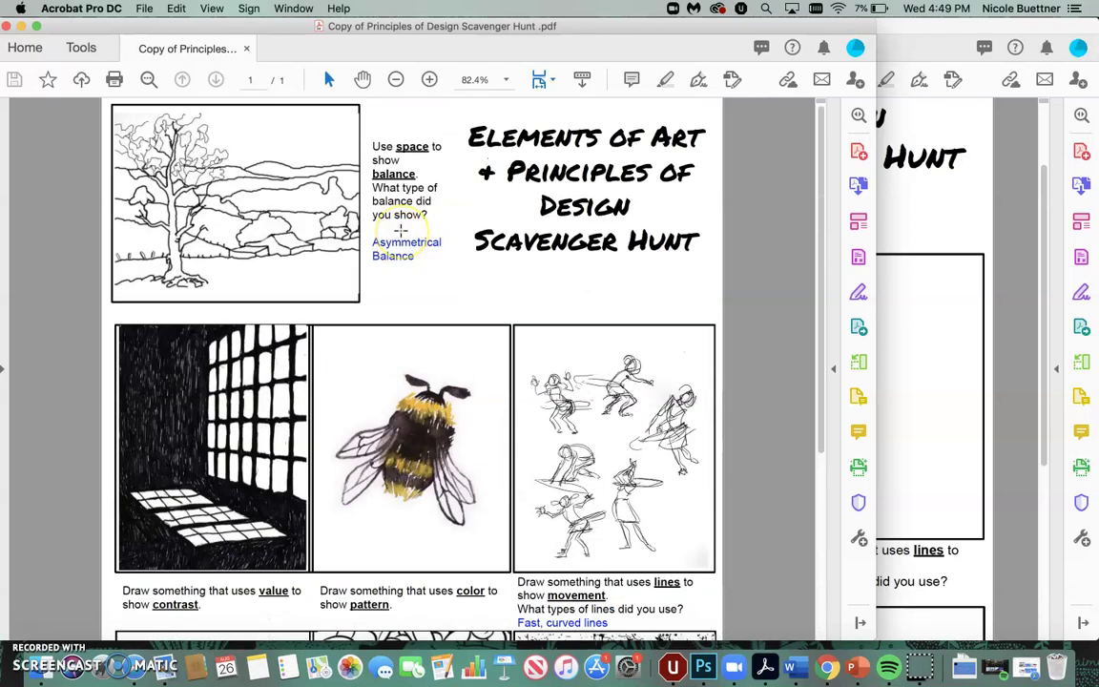
pyautogui.scroll(-4, 400, 229)
pyautogui.scroll(-3, 401, 229)
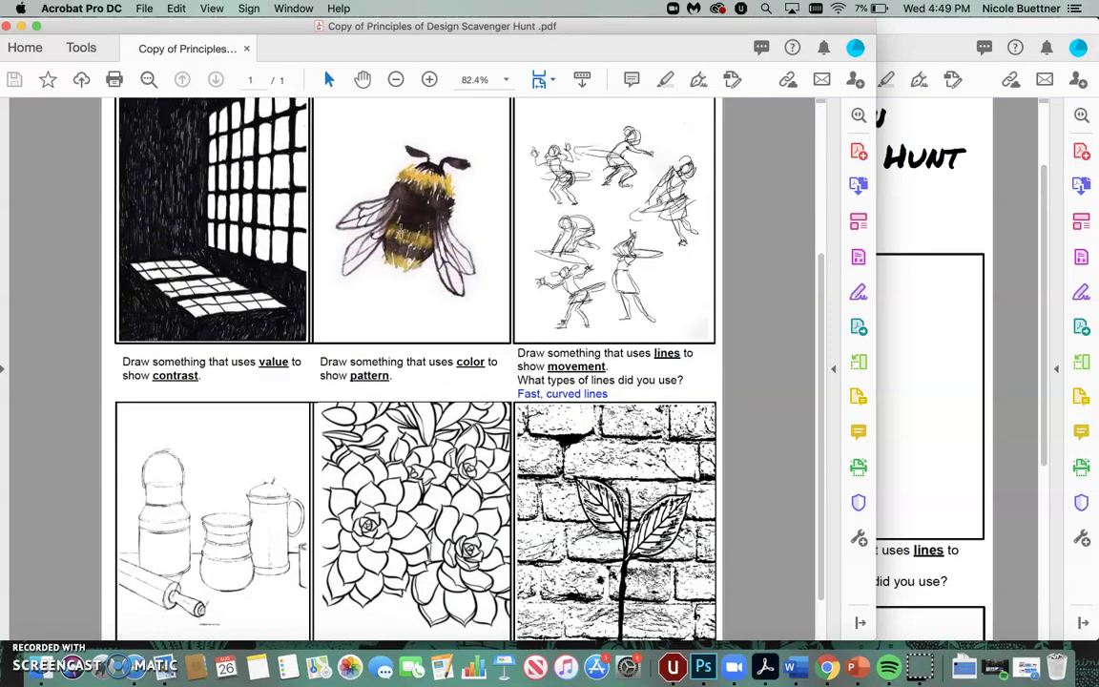
pyautogui.scroll(-2, 401, 228)
pyautogui.scroll(-1, 401, 229)
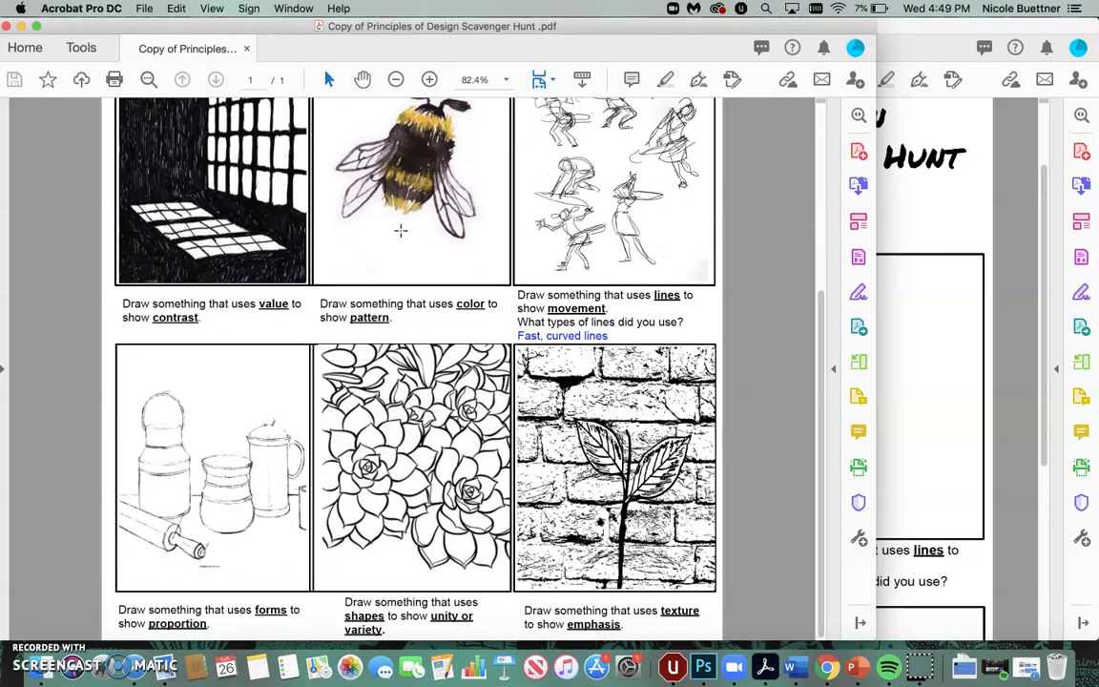
pyautogui.scroll(1, 296, 243)
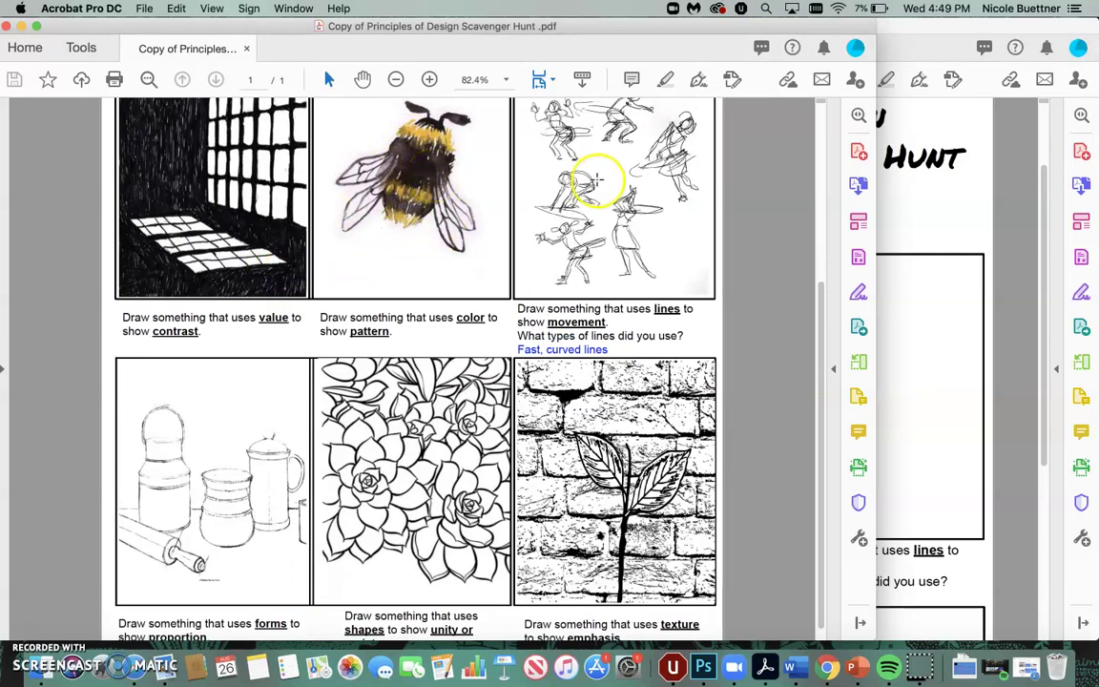
pyautogui.scroll(3, 597, 179)
pyautogui.scroll(3, 597, 179)
pyautogui.scroll(2, 597, 179)
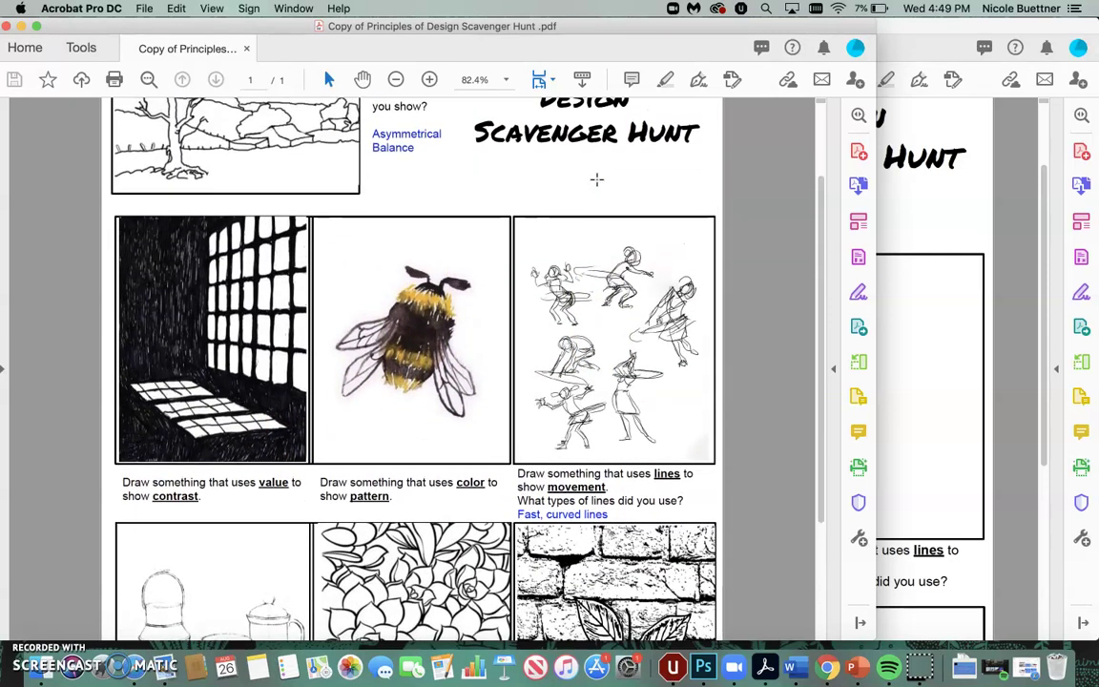